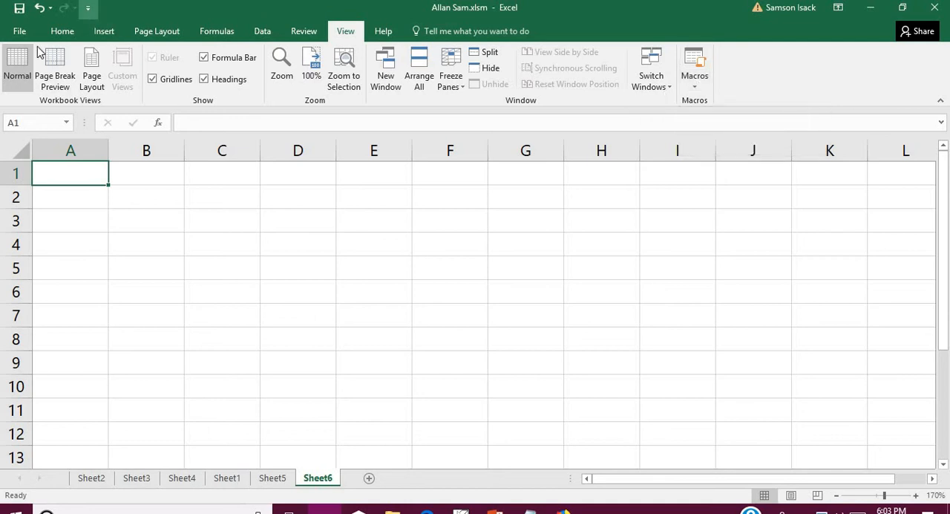
- Start recording a macro named TypeHello with the shortcut Ctrl+o, stored in This Workbook
click(61, 33)
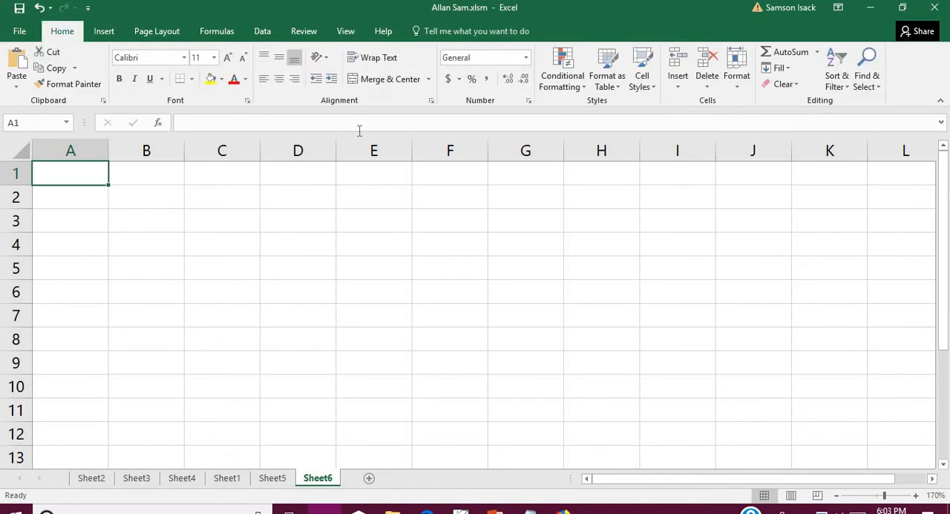
click(347, 34)
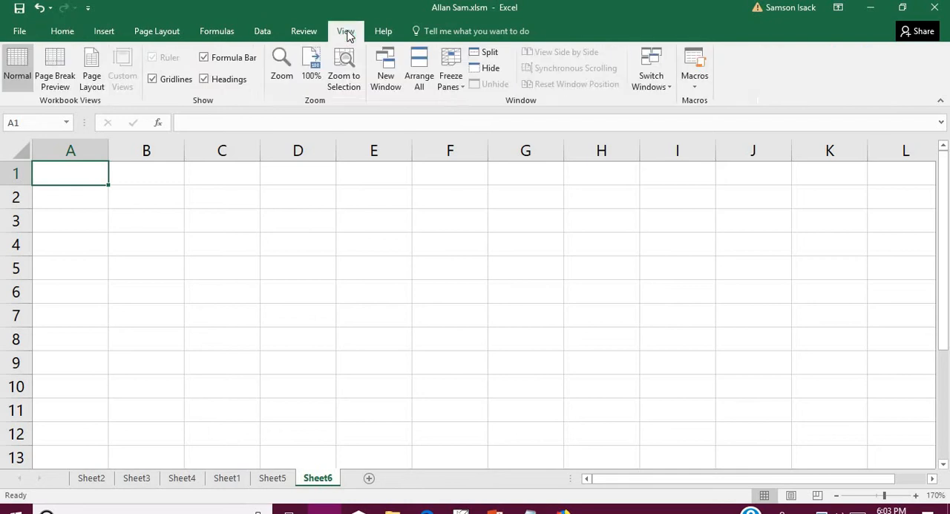
click(694, 89)
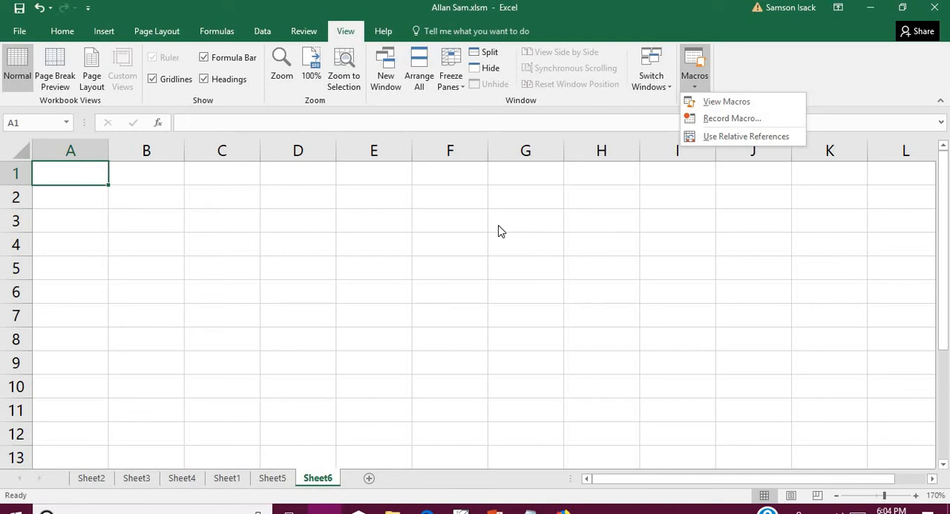
click(737, 121)
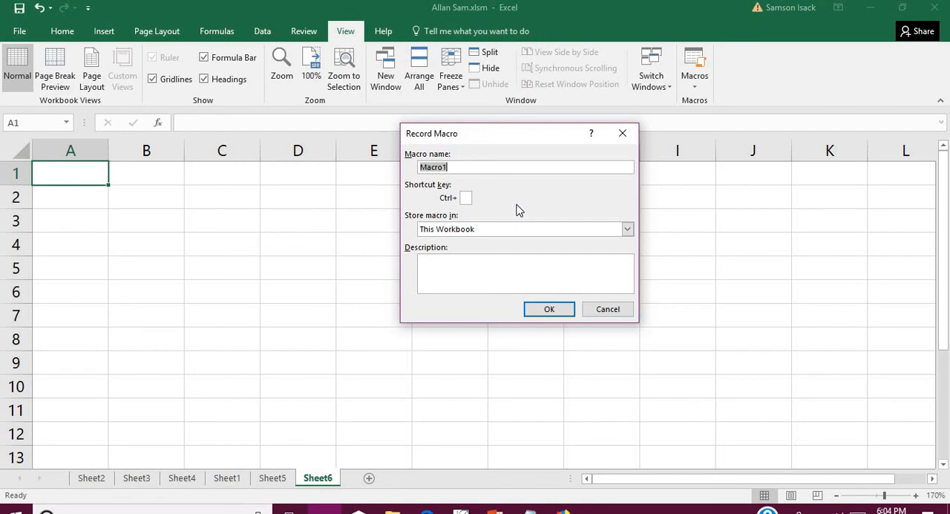
text(Type)
text(Hello)
click(466, 199)
text(o)
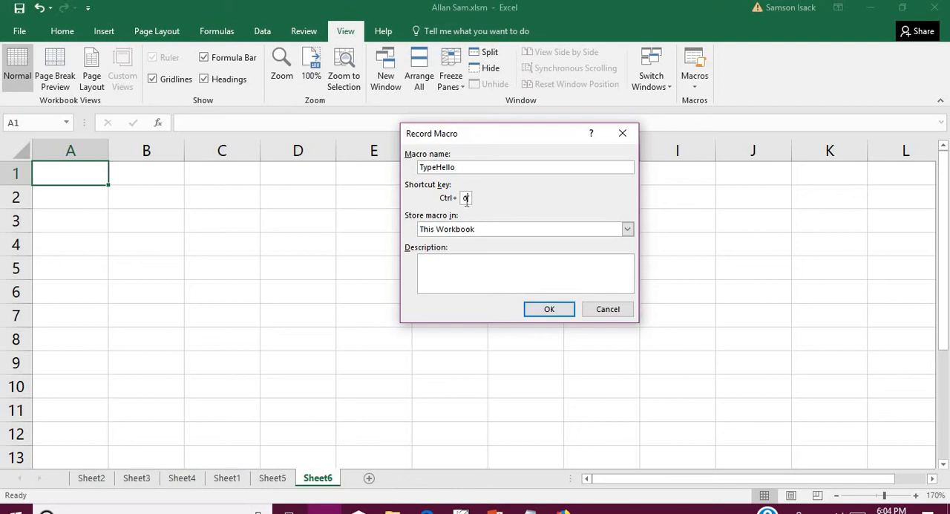
click(549, 313)
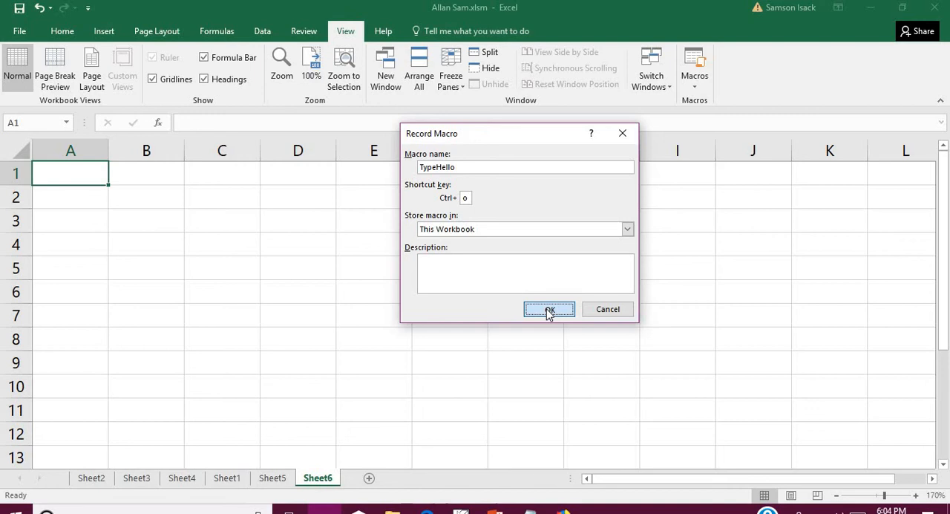
click(548, 312)
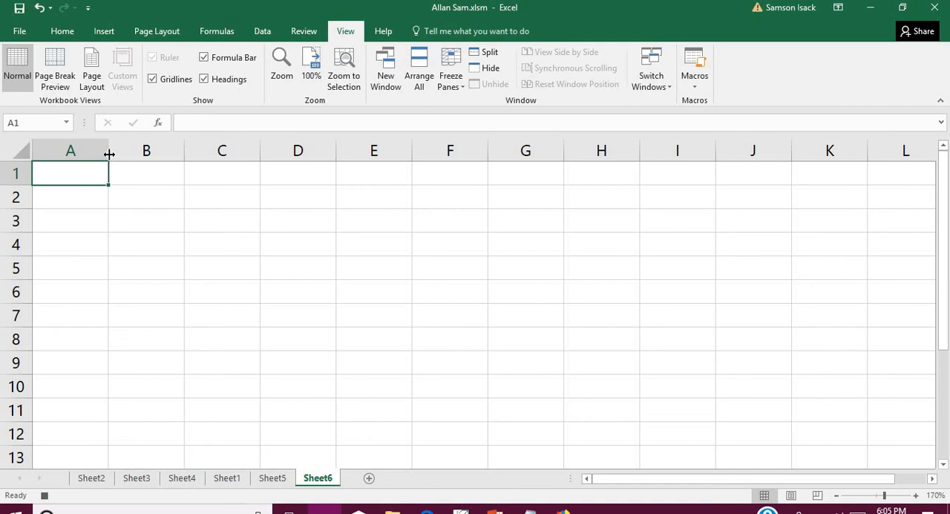
- Widen column A to about two and a half times its width and enter "Hello God!" in cell A1
drag(109, 150, 226, 174)
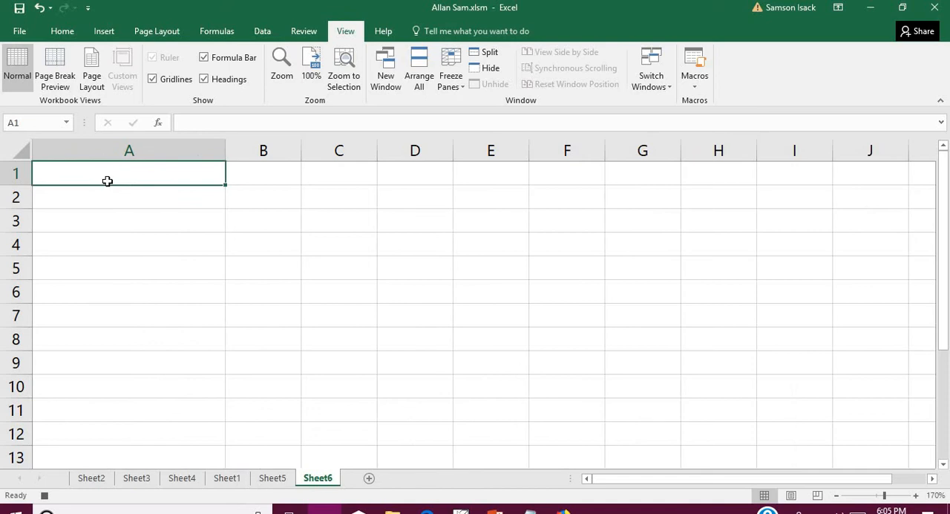
text(H)
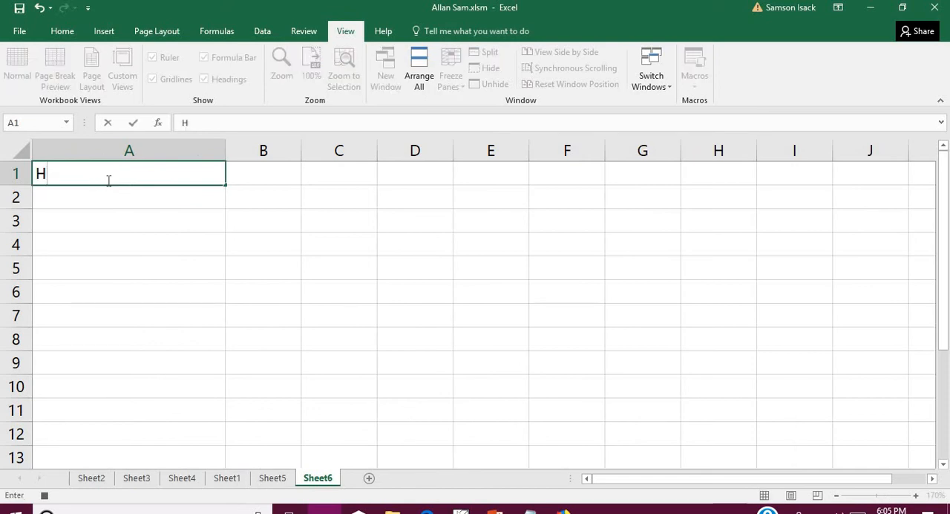
text(ello G)
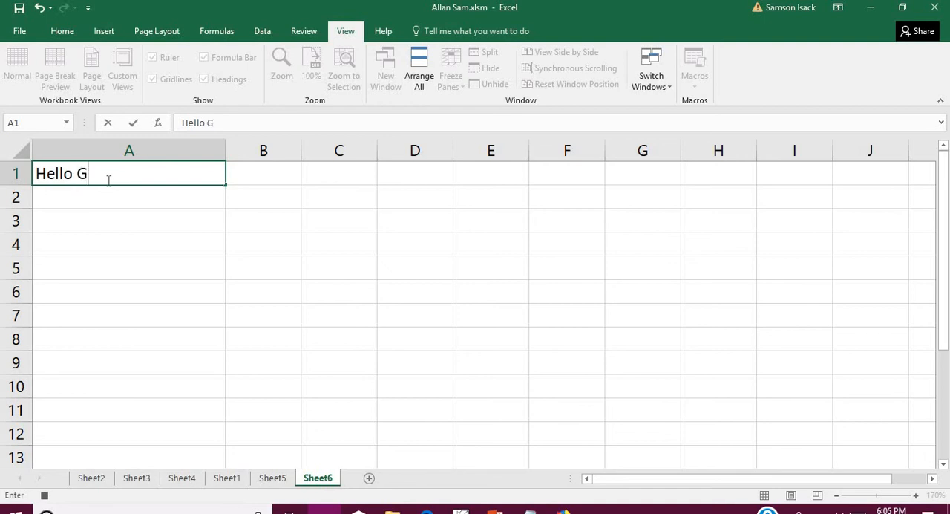
text(od!)
key(Return)
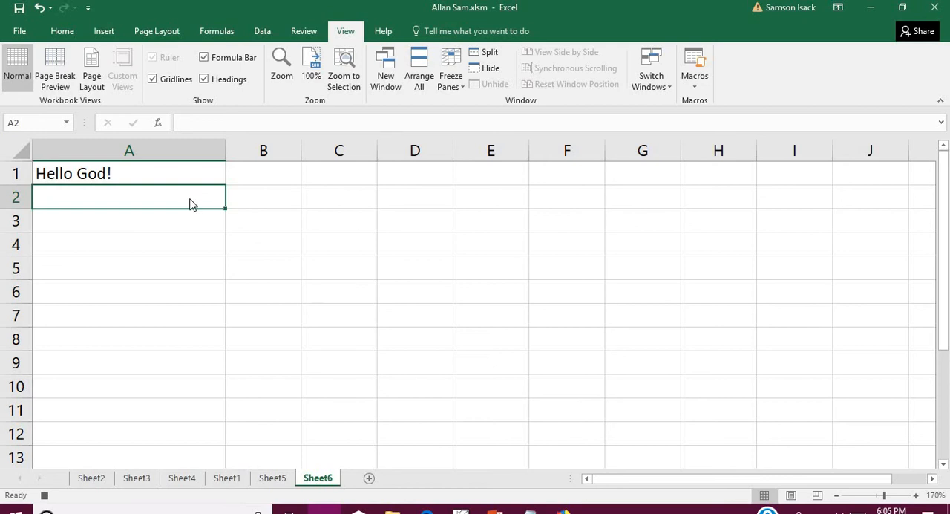
- Fill cell A2 with yellow, select cell A3 and stop recording the macro
right_click(190, 198)
click(246, 178)
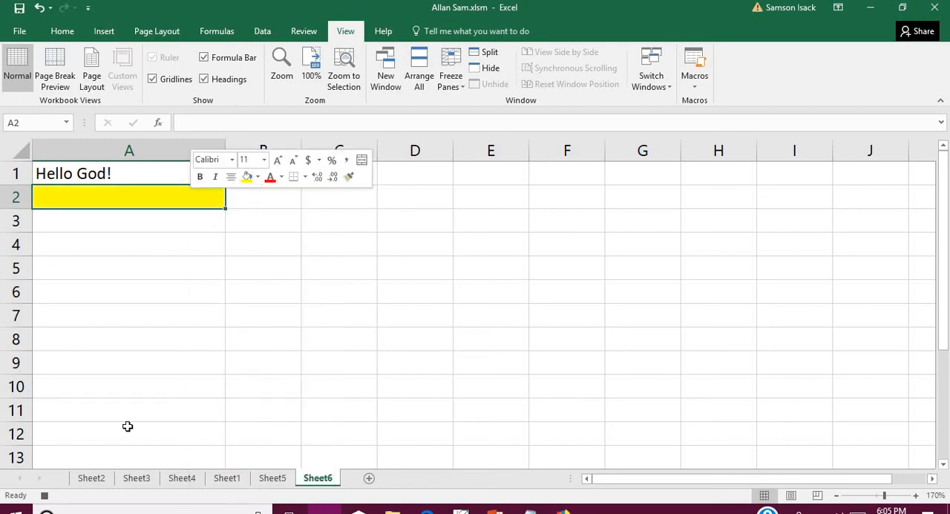
click(169, 220)
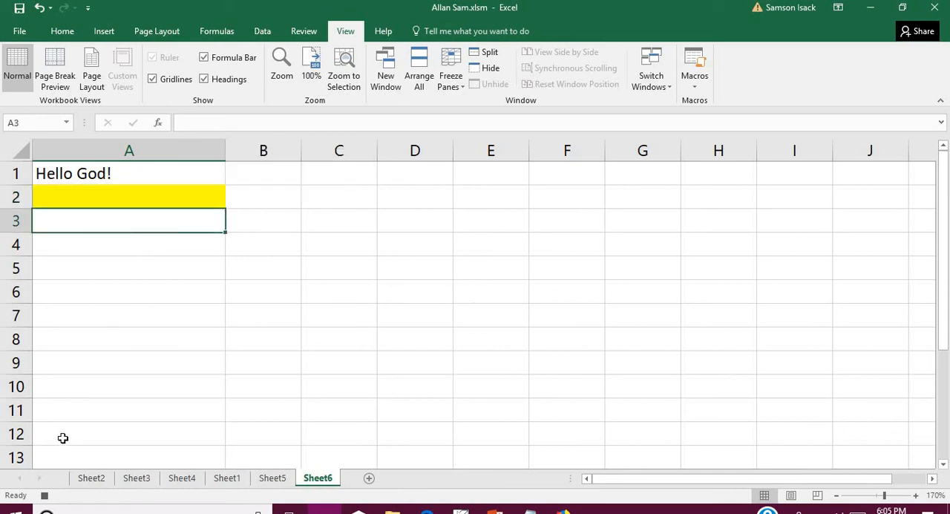
click(44, 495)
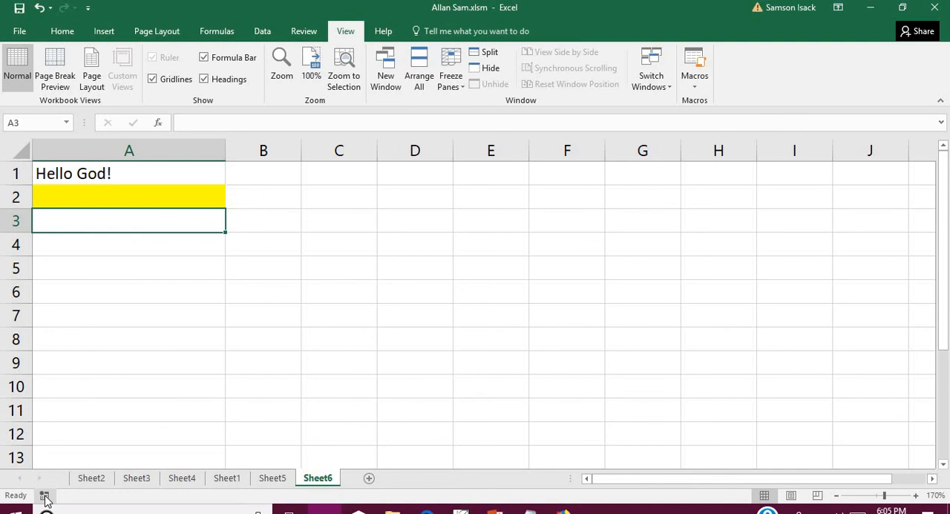
- Check the workbook's macro list for the TypeHello macro and close the list without running it
click(211, 172)
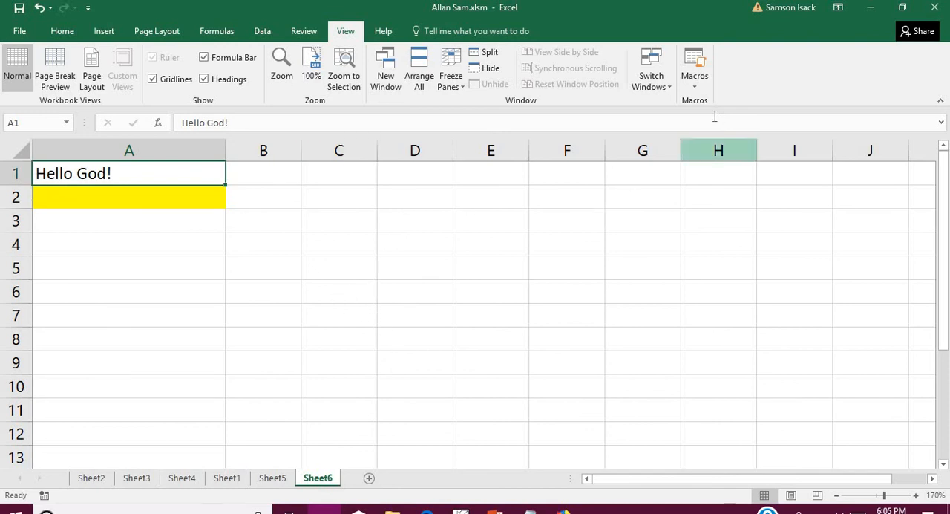
click(703, 87)
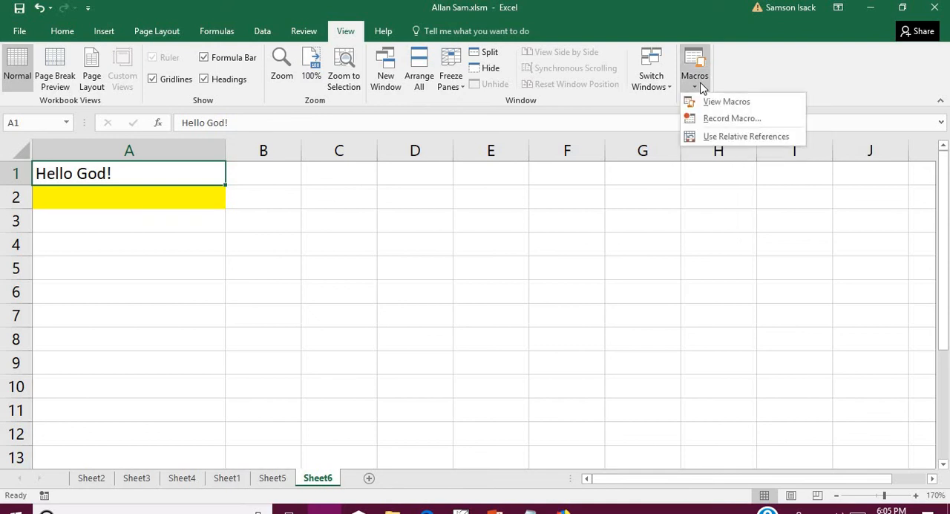
click(709, 104)
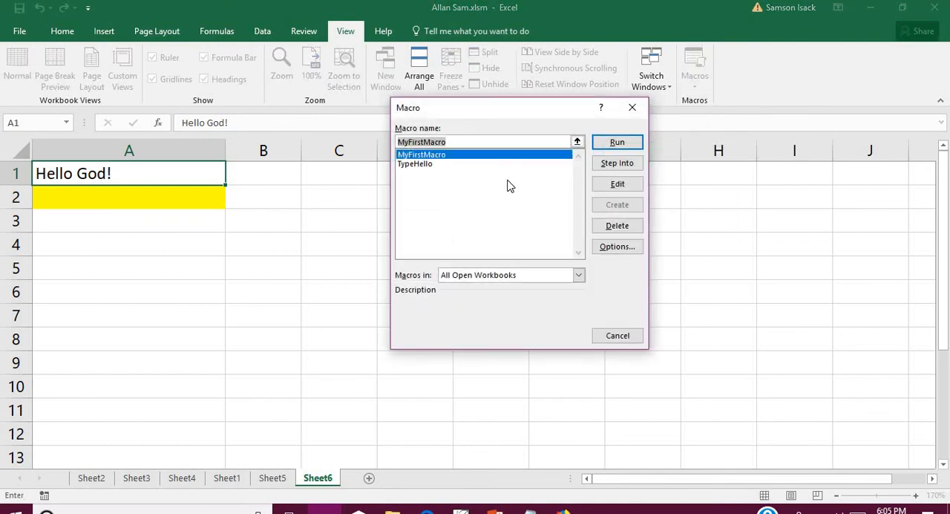
click(436, 165)
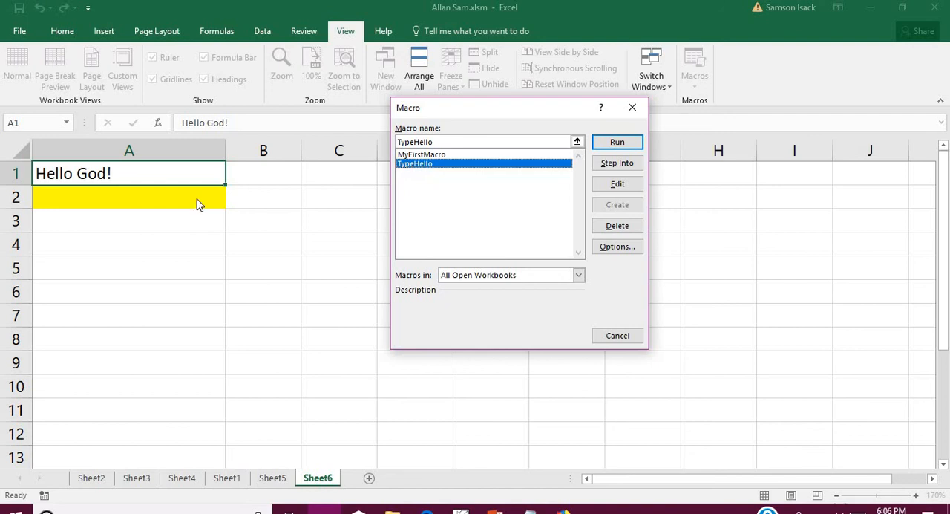
click(626, 335)
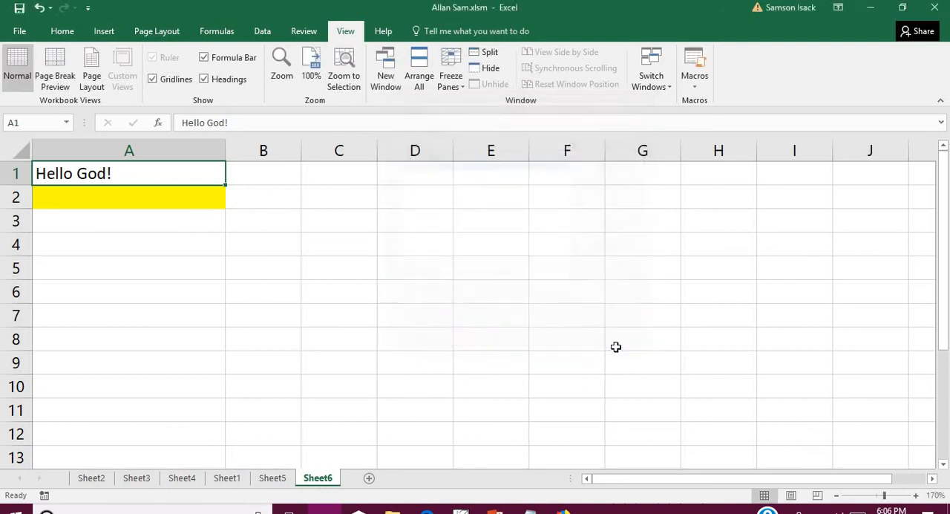
- Undo the yellow fill in A2 and the text entry in A1
drag(168, 176, 171, 195)
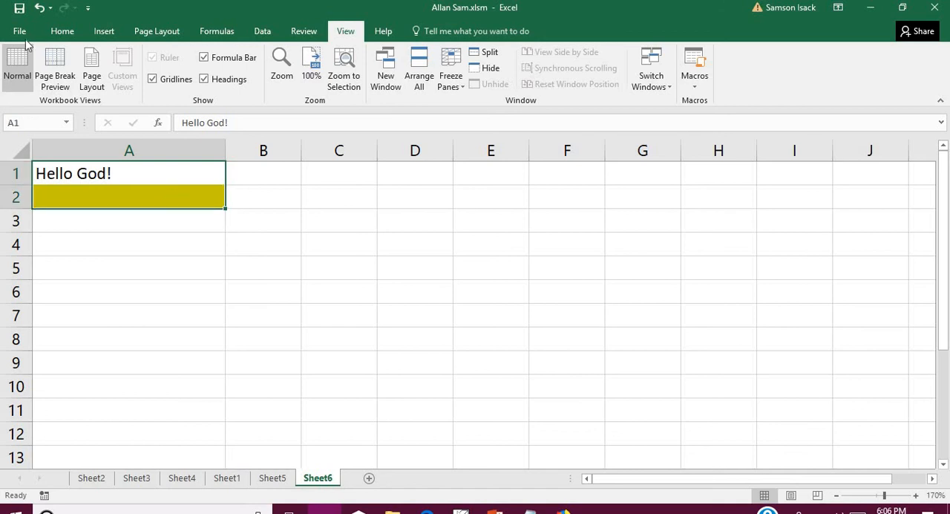
click(43, 11)
click(42, 10)
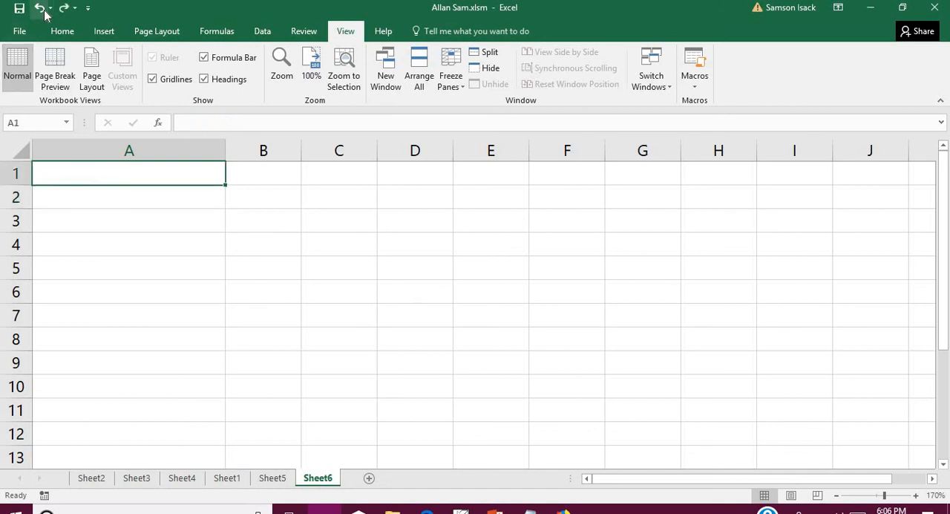
- Select the empty cell C4 and run the TypeHello macro
click(255, 270)
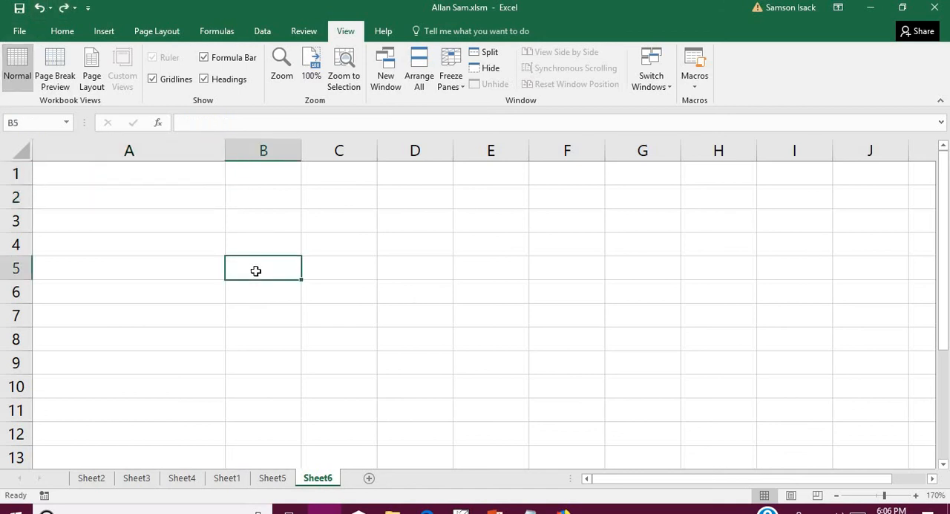
click(271, 199)
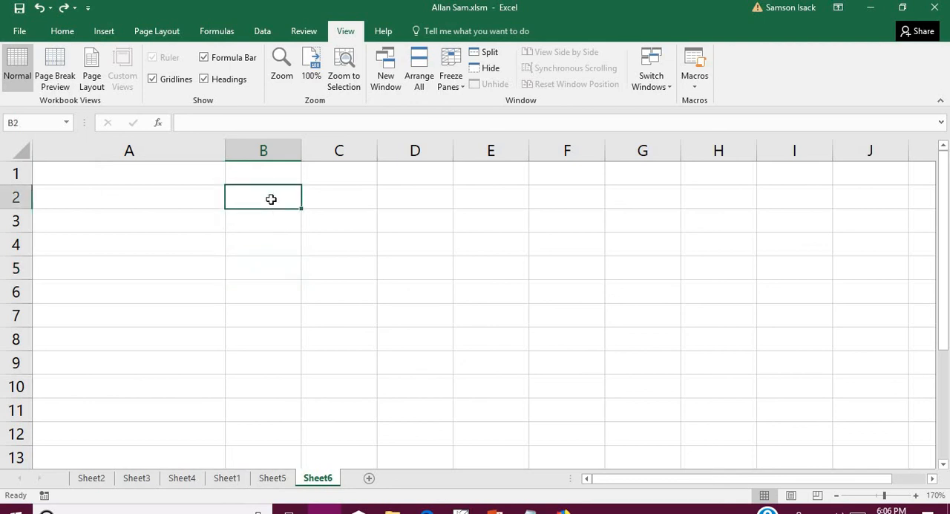
click(353, 240)
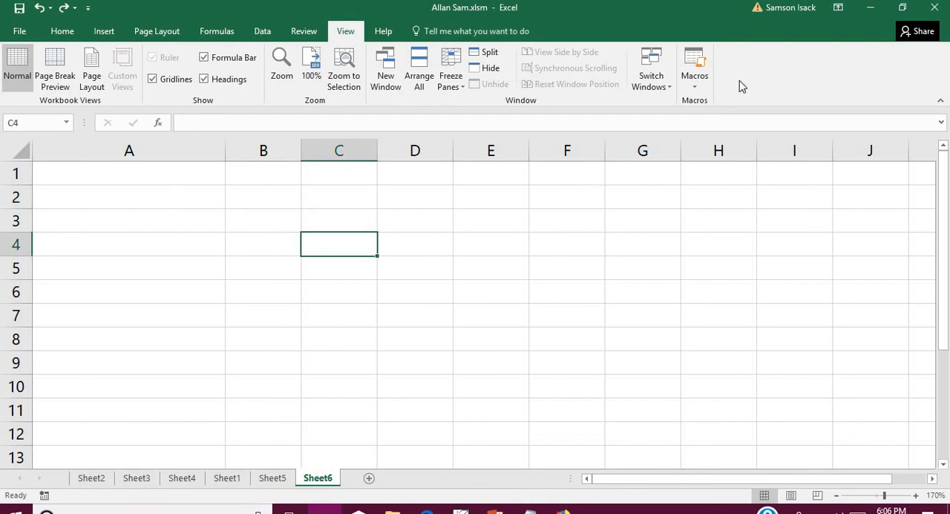
click(705, 87)
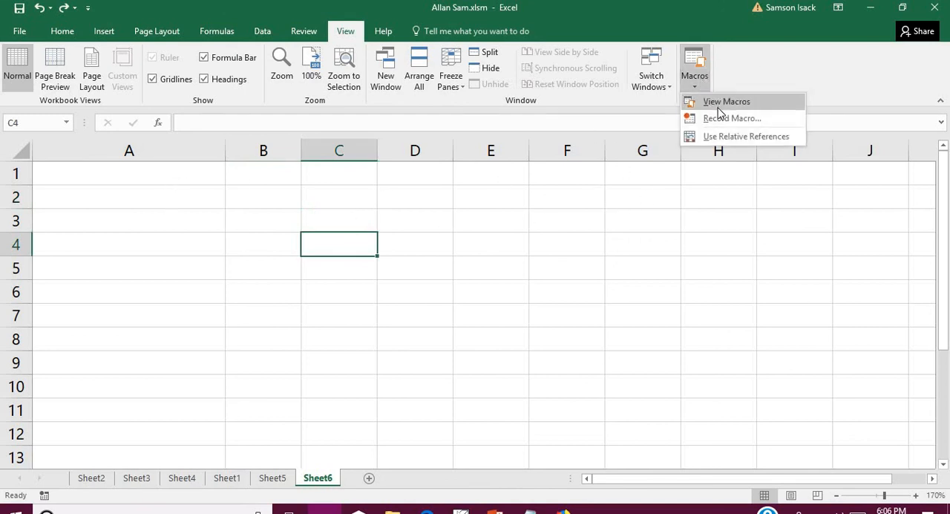
click(719, 105)
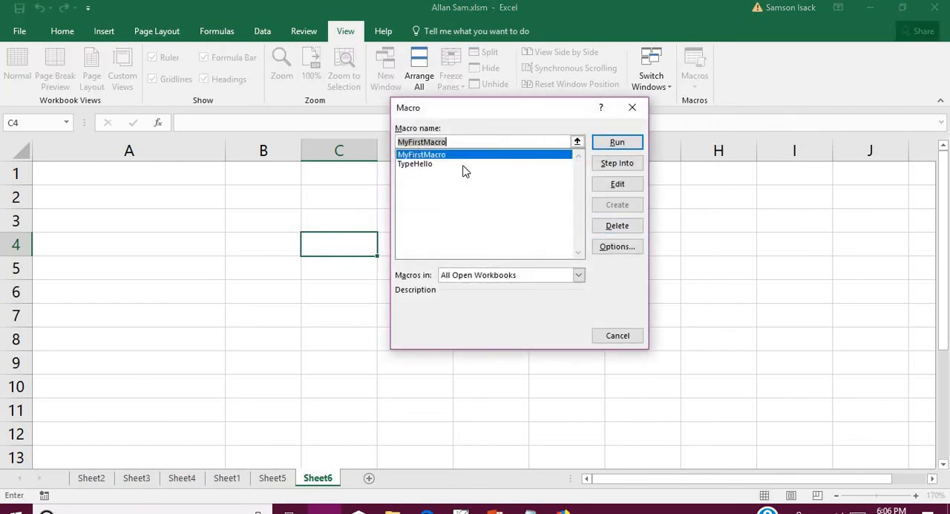
click(463, 165)
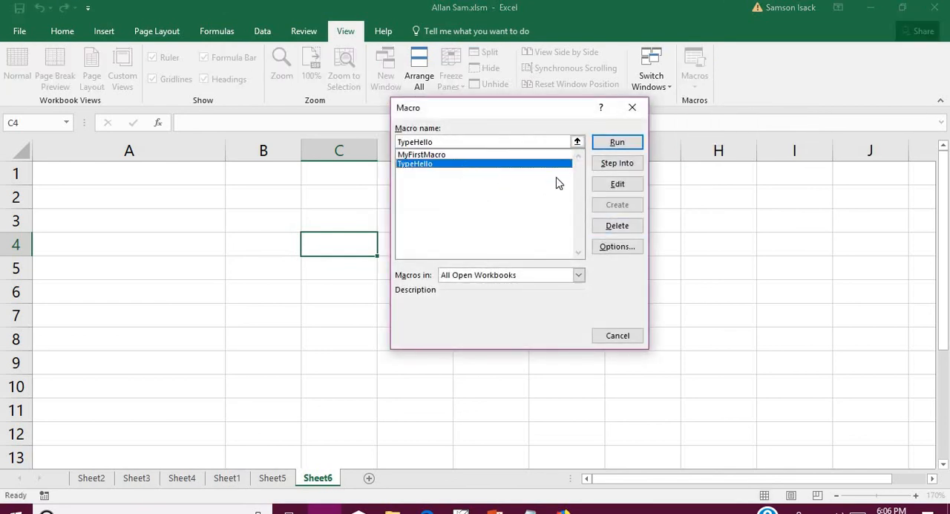
click(618, 142)
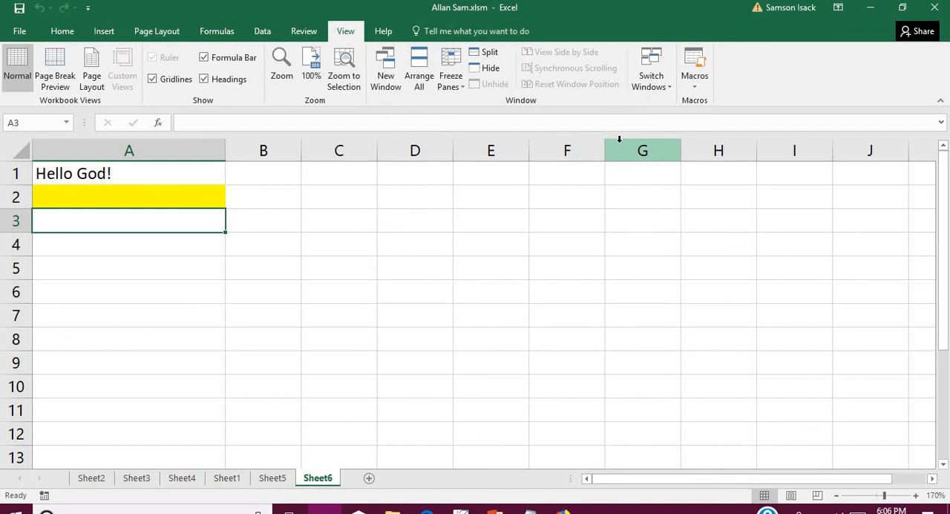